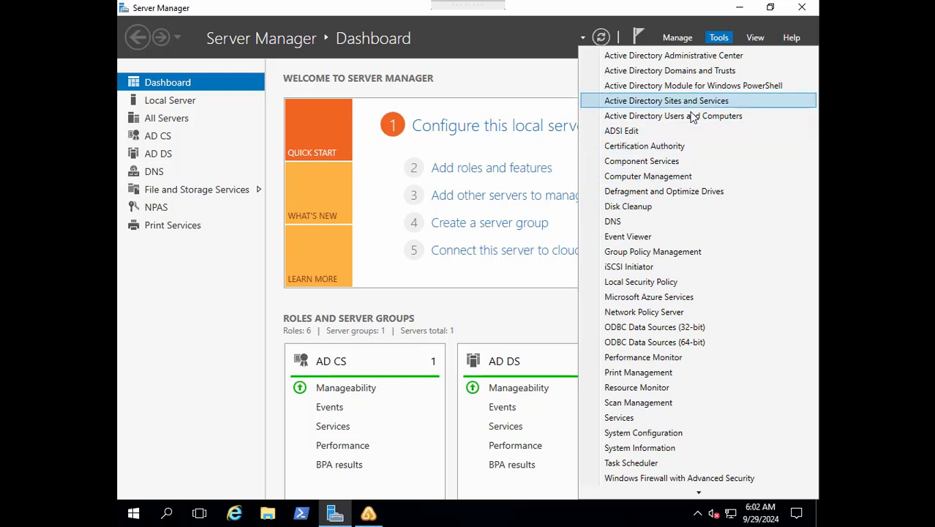
Step: Open Active Directory Users and Computers and view the members of the IT Service organizational unit under the domain
left_click(691, 117)
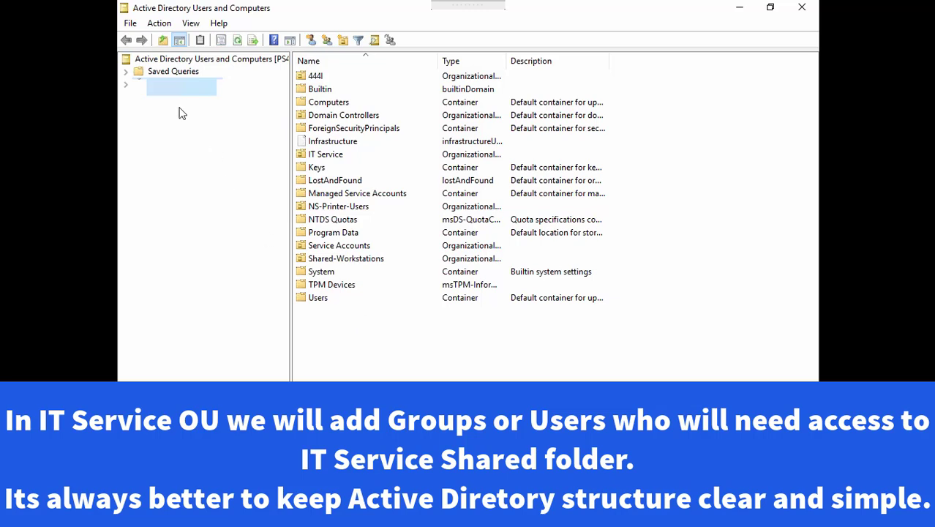
left_click(126, 86)
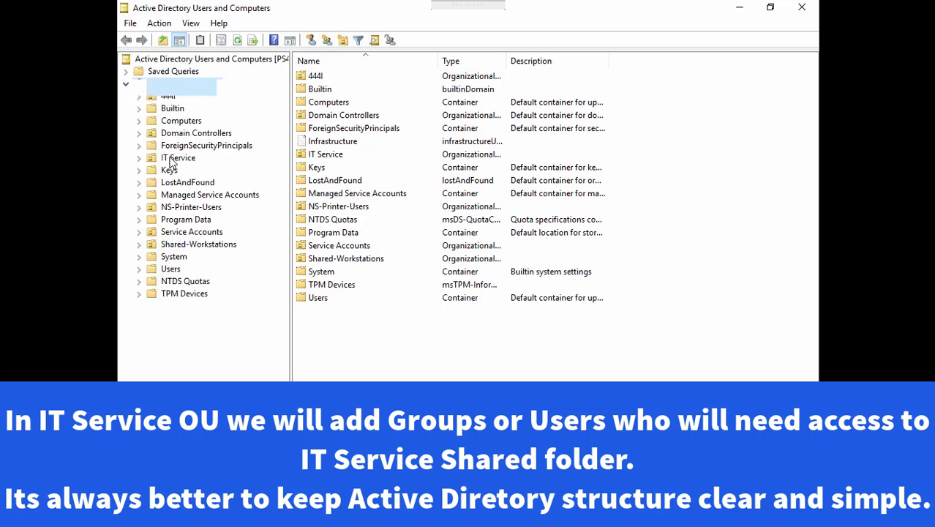
left_click(172, 159)
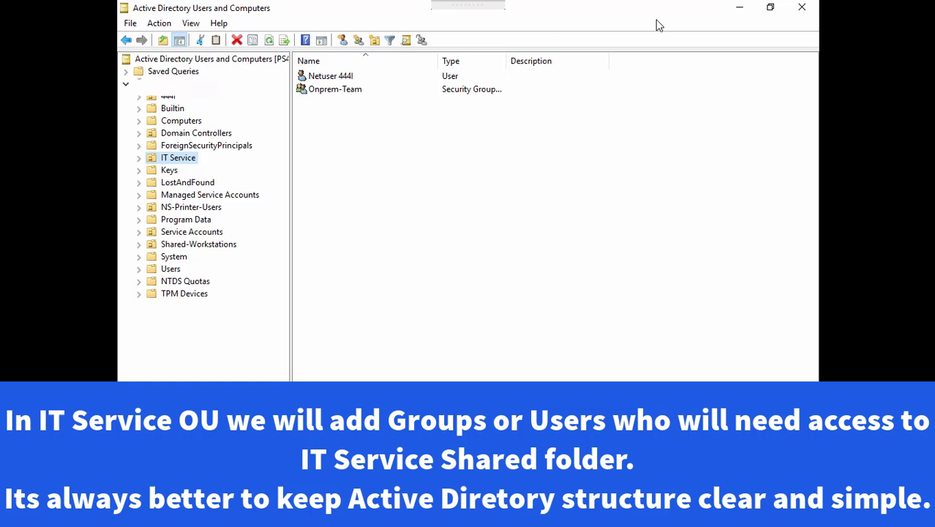
left_click(739, 7)
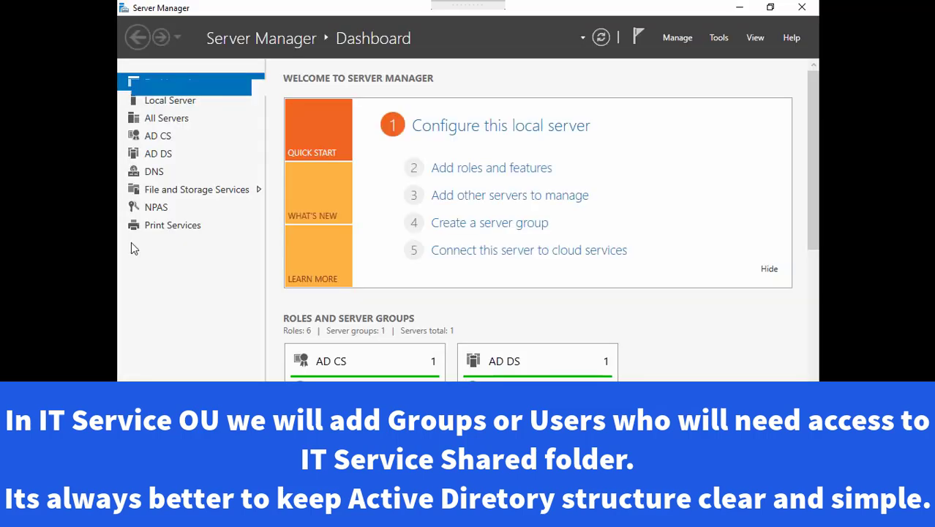
Step: Show the server's existing shares in File and Storage Services and select the SYSVOL share
left_click(194, 192)
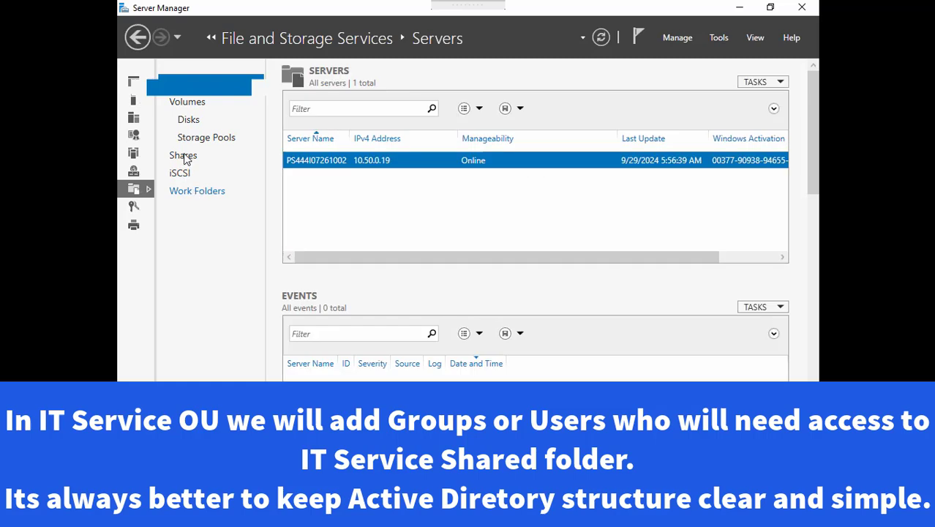
left_click(185, 158)
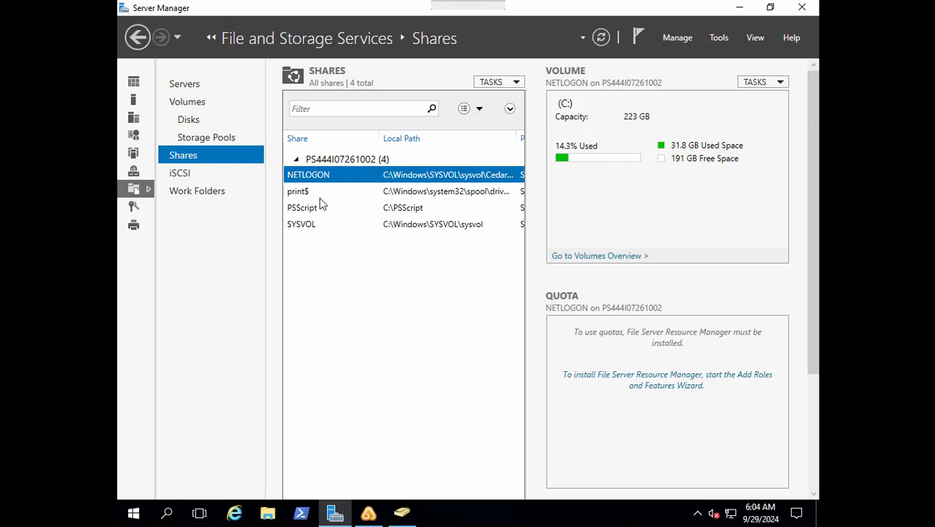
left_click(305, 227)
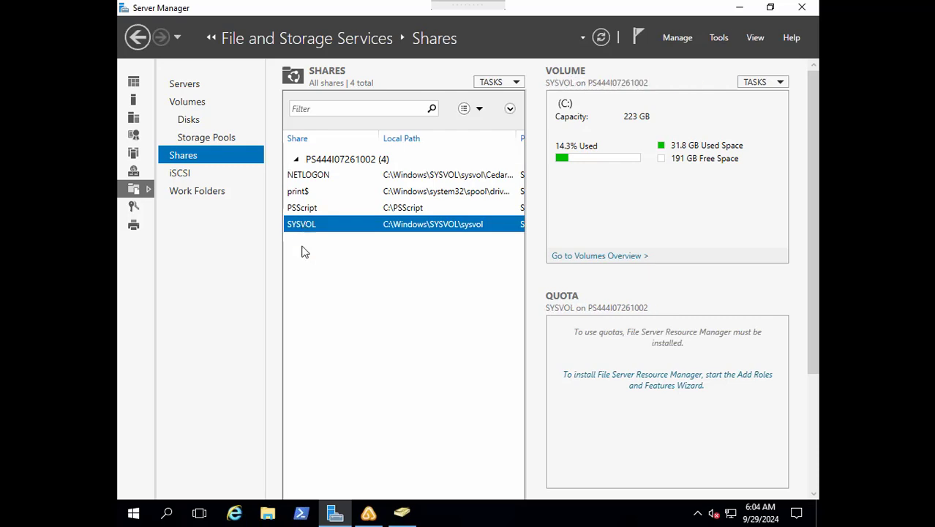
Step: Create a new folder named IT Stuff in the root of Local Disk (C:) using File Explorer
left_click(267, 515)
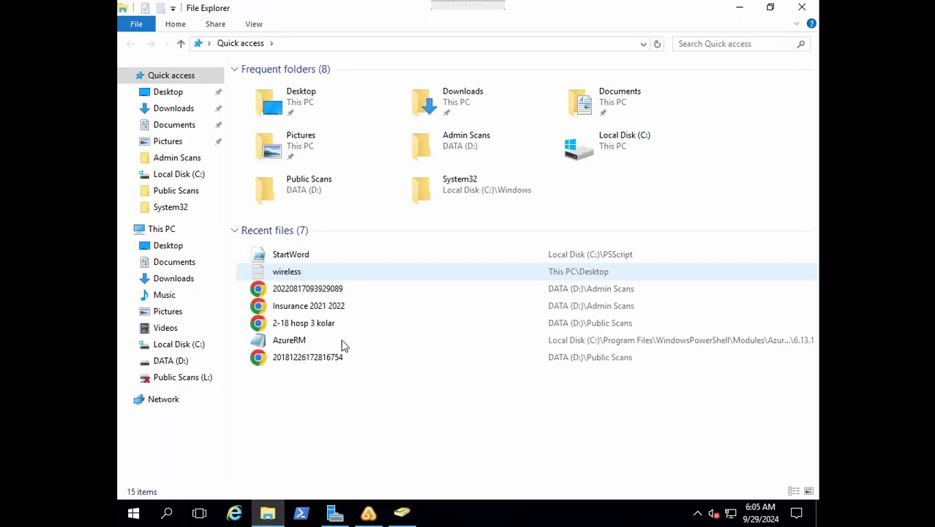
left_click(192, 346)
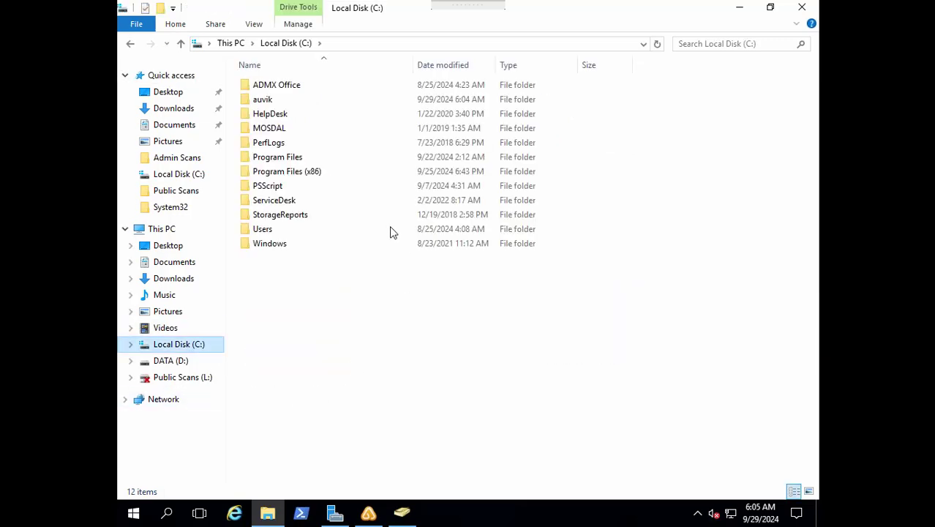
right_click(297, 328)
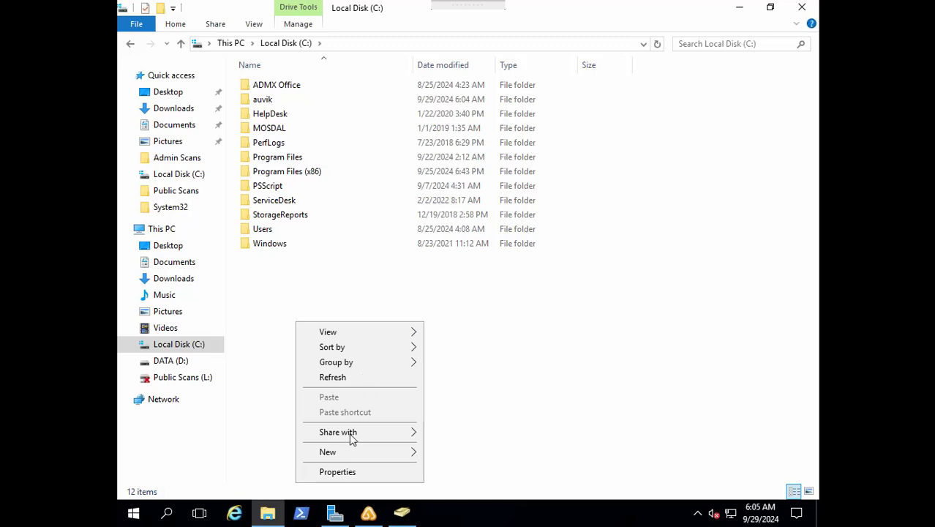
mouse_move(355, 458)
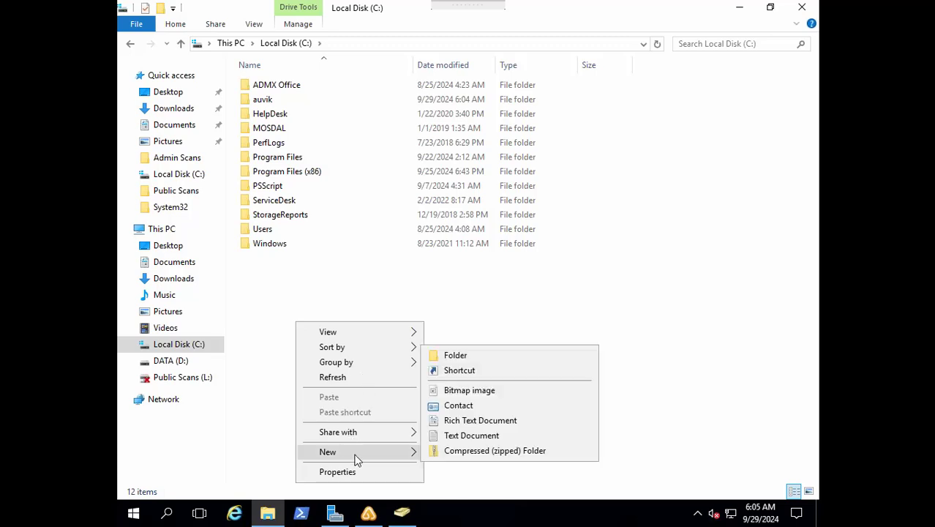
left_click(483, 354)
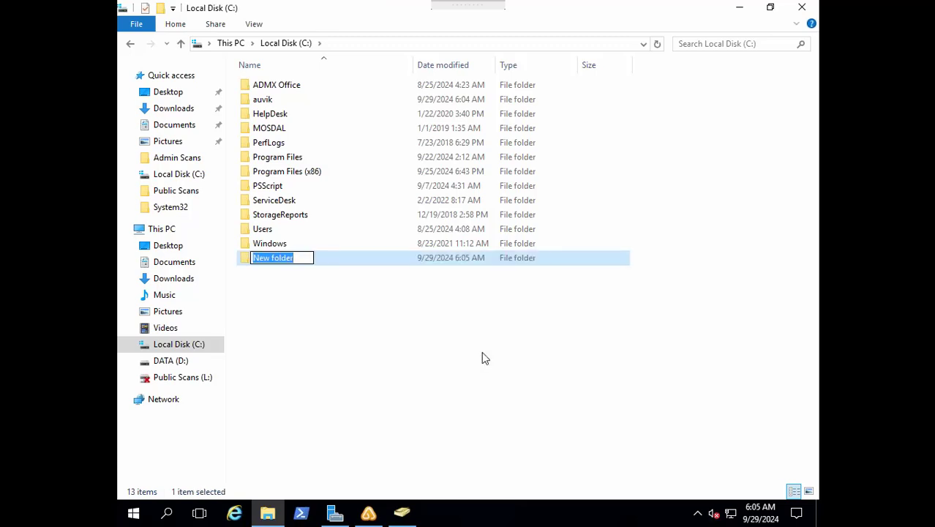
type("IT Stuff")
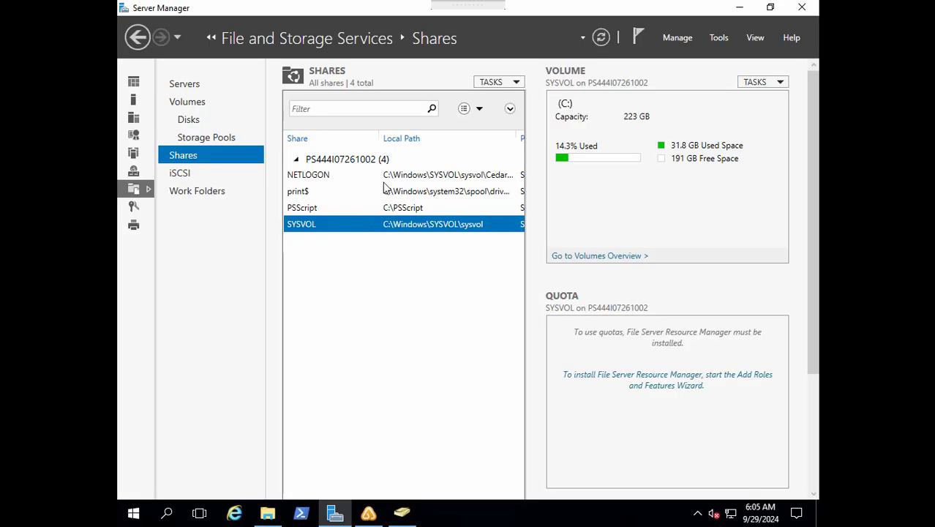
Step: Refresh the shares list in Server Manager and begin a new share using the SMB Share - Quick profile
left_click(601, 37)
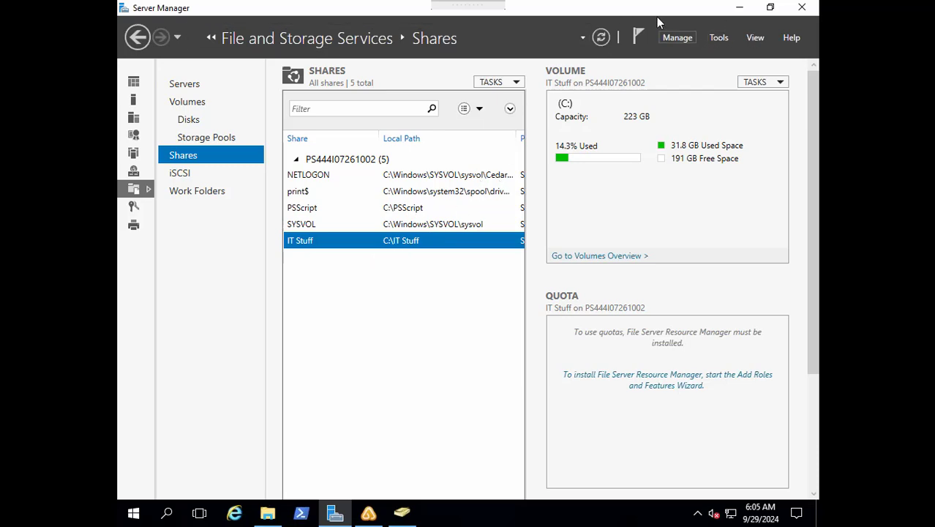
left_click(515, 82)
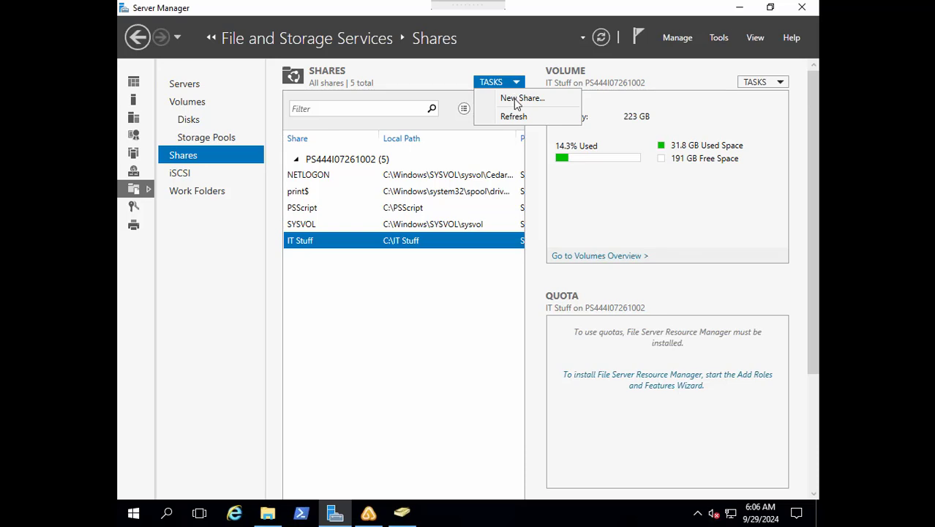
left_click(518, 100)
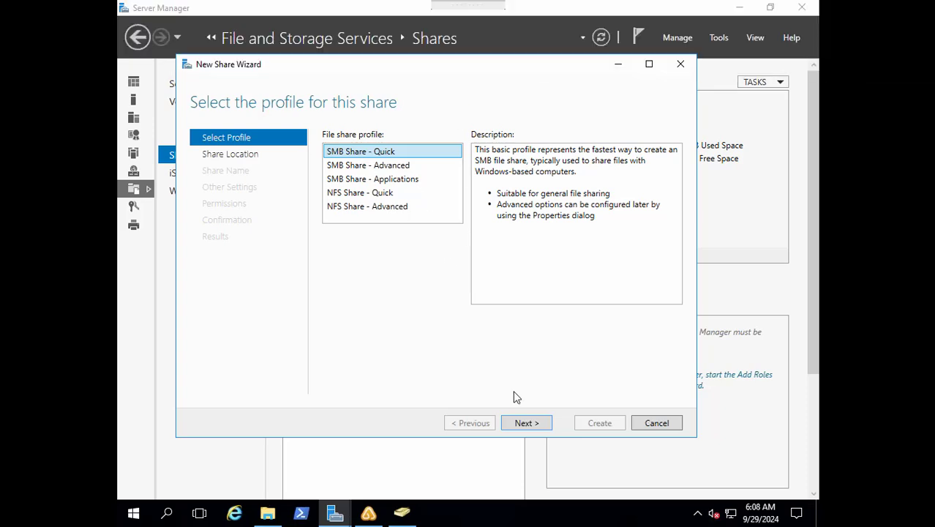
left_click(534, 427)
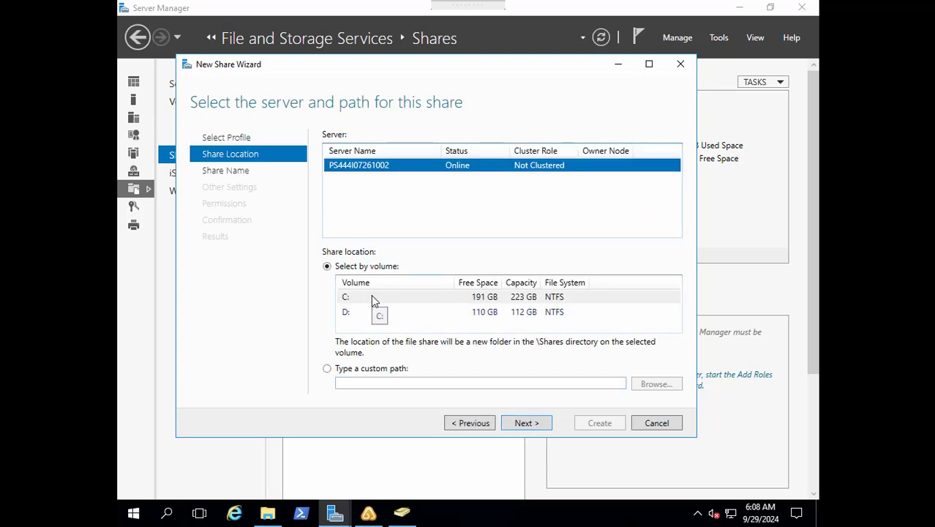
Step: Set the share location to the custom path C:\IT Stuff by browsing to that folder
left_click(353, 370)
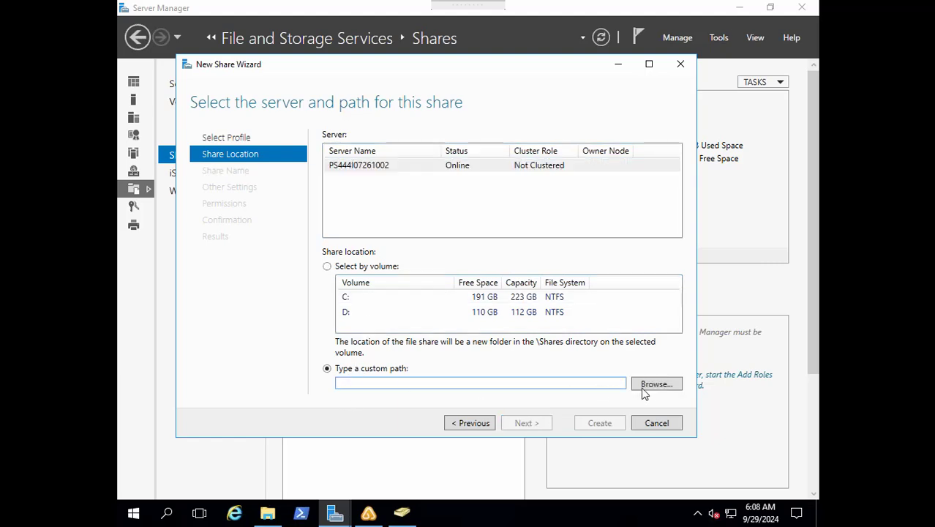
left_click(658, 384)
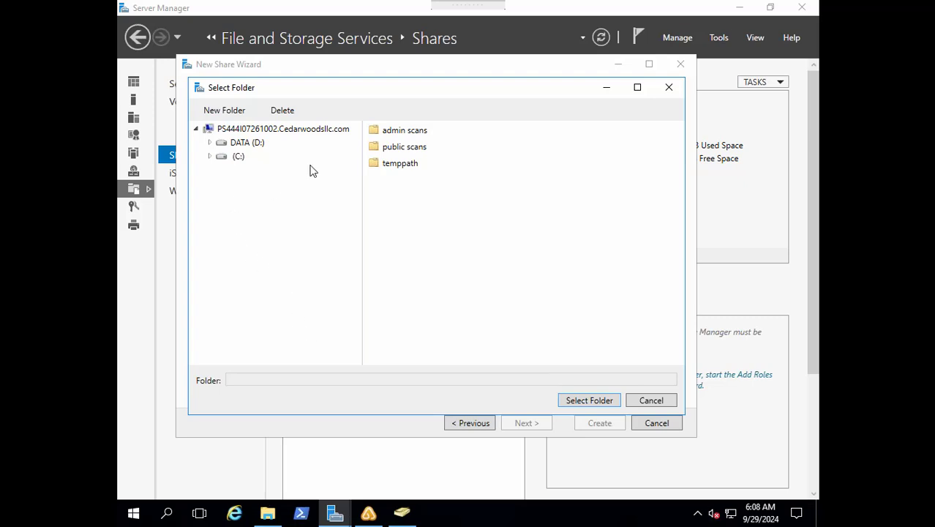
left_click(239, 157)
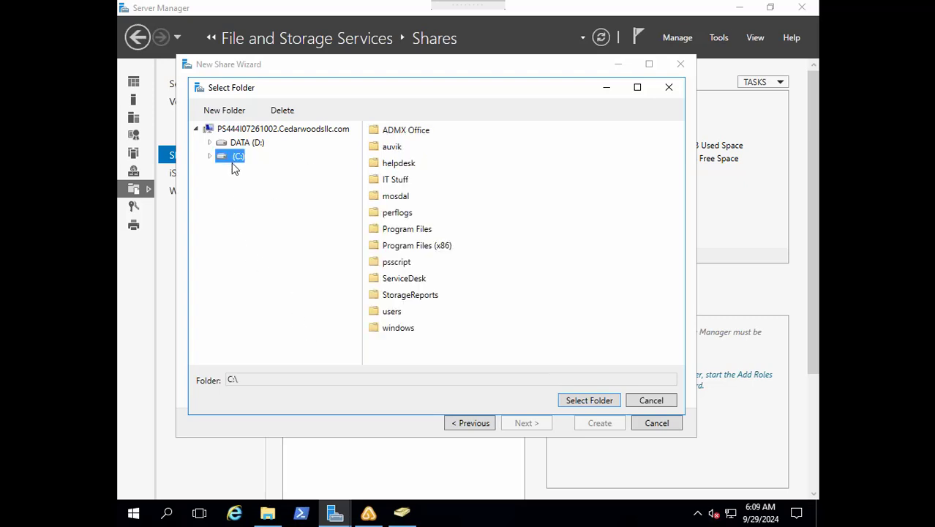
double_click(394, 183)
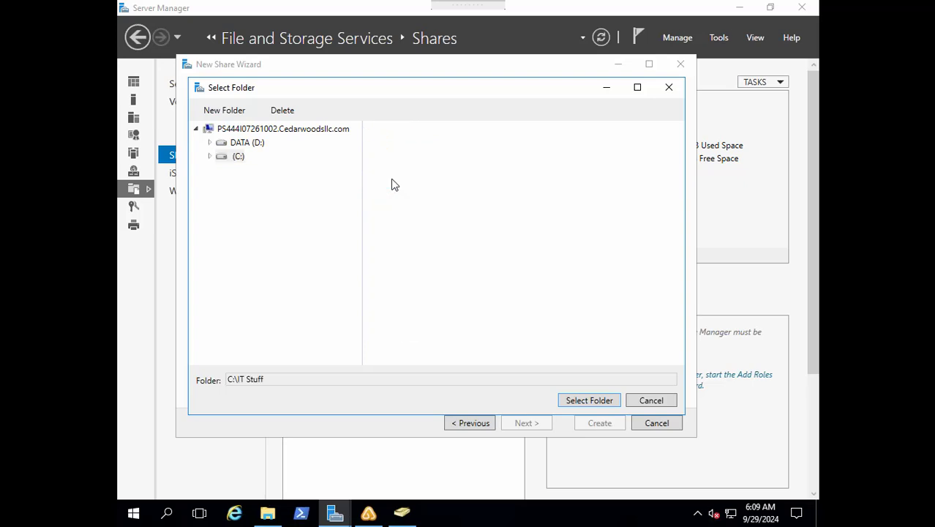
left_click(590, 400)
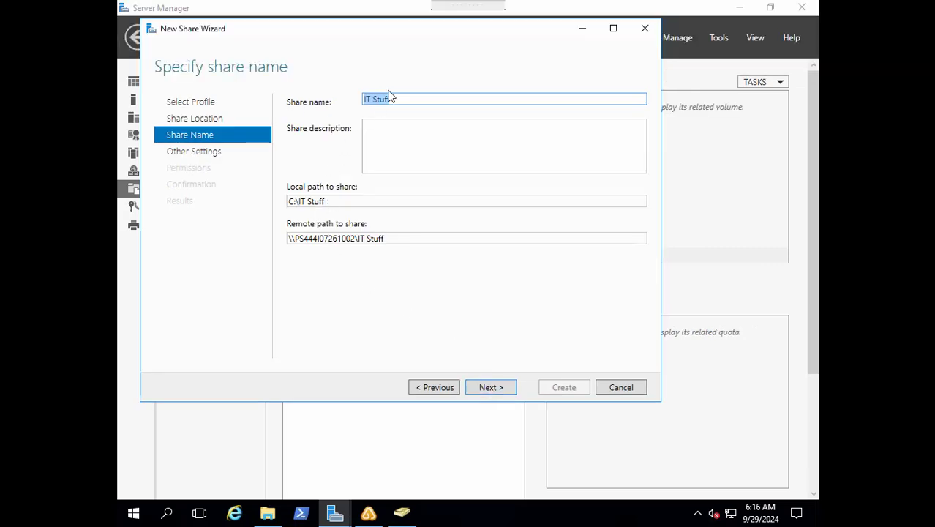
Step: Accept IT Stuff as the share name and enable access-based enumeration in the share settings
left_click(489, 389)
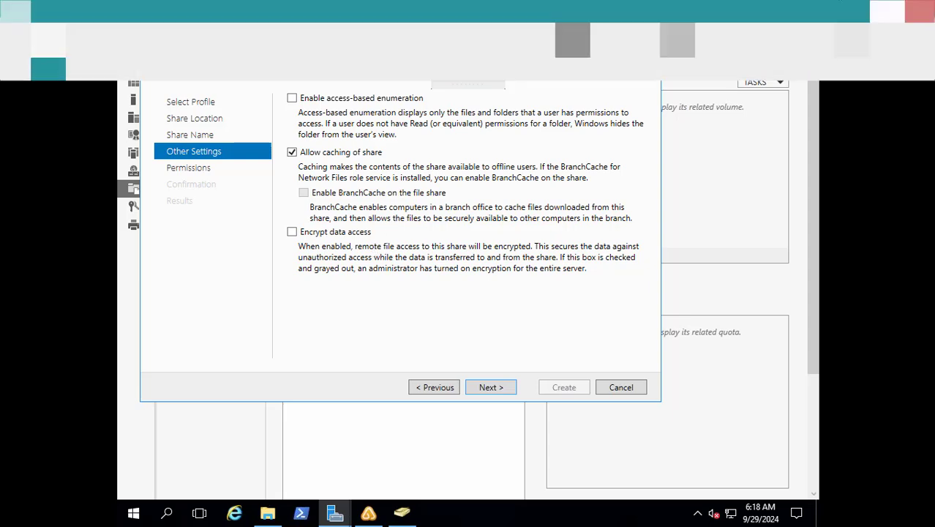
left_click(293, 99)
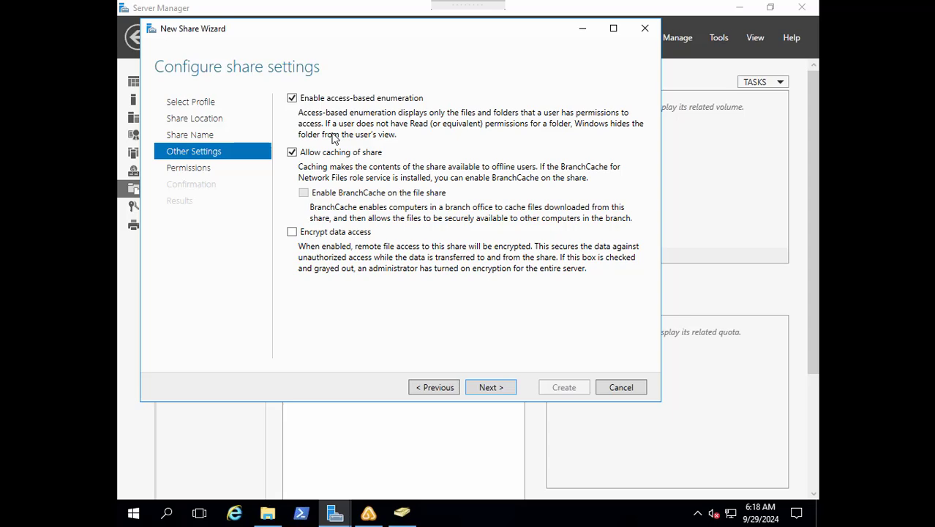
mouse_move(699, 6)
left_click(482, 391)
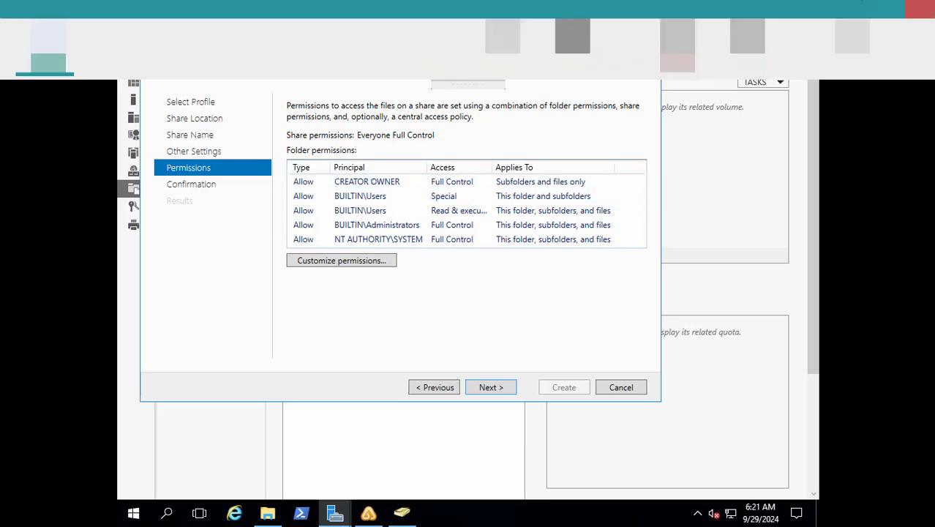
Step: Customize the IT Stuff folder permissions by disabling inheritance and converting the inherited permissions into explicit ones
left_click(341, 261)
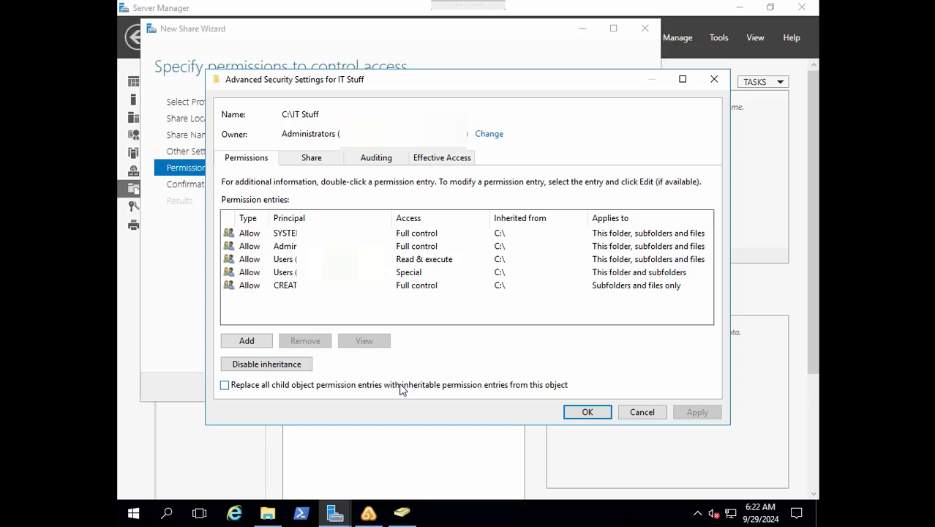
left_click(265, 364)
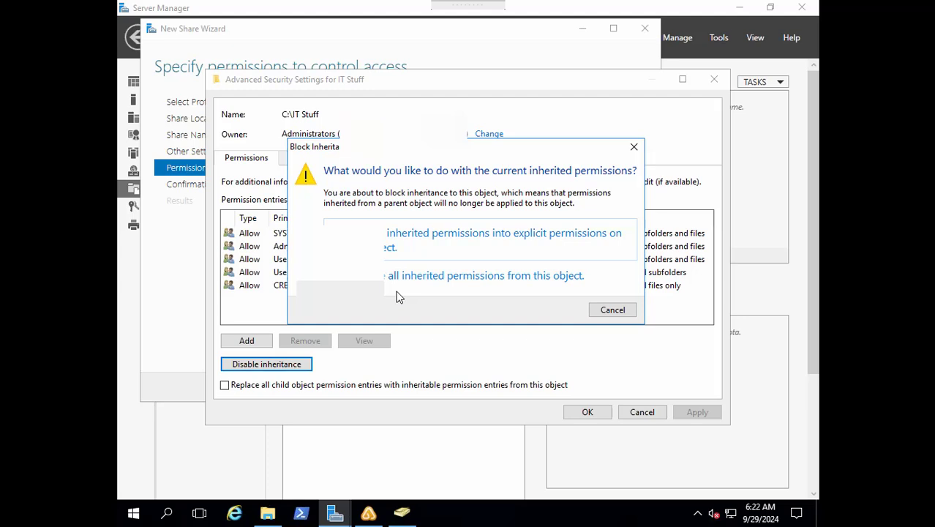
left_click(400, 247)
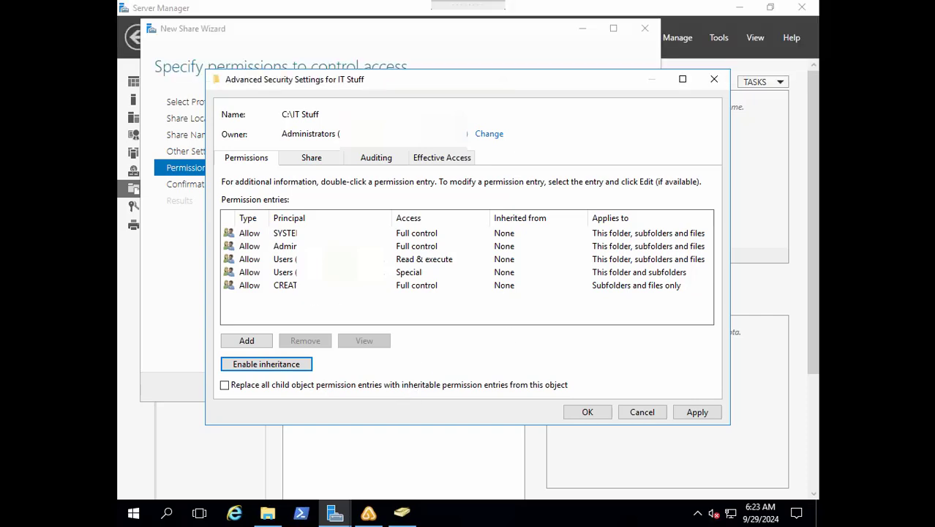
Step: Remove the two Users permission entries, Special and Read & execute, from the IT Stuff folder
left_click(468, 273)
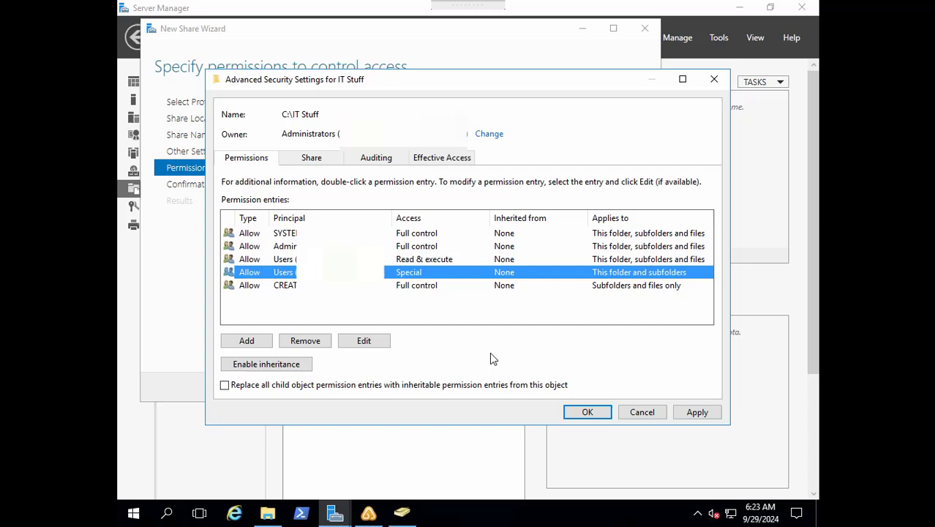
left_click(311, 342)
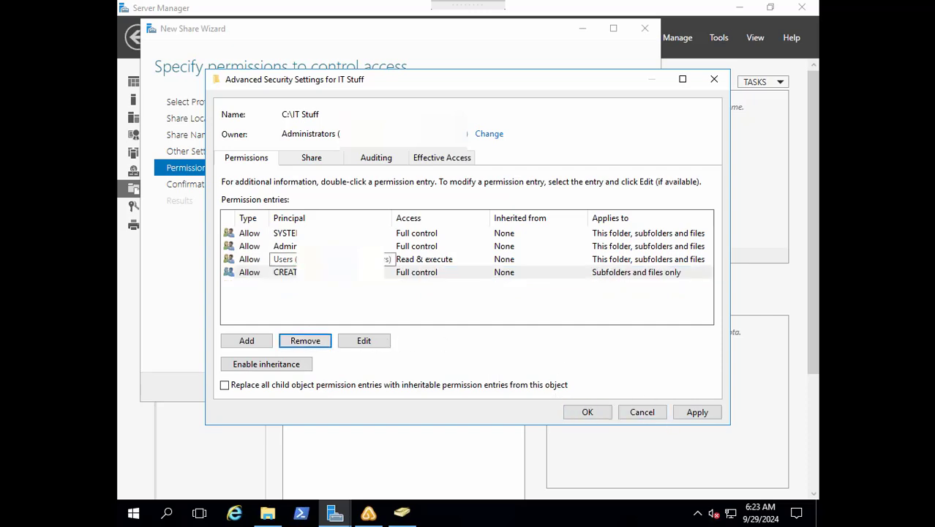
left_click(355, 259)
left_click(310, 348)
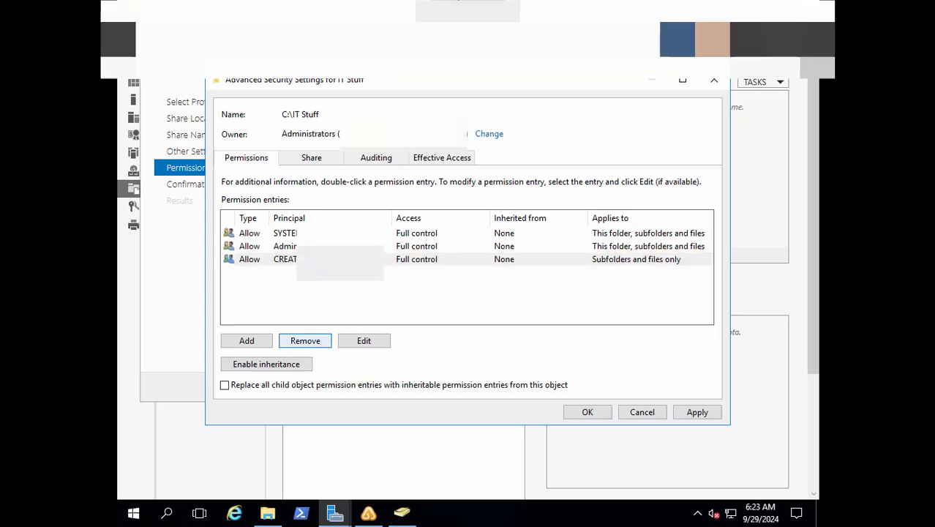
left_click(538, 323)
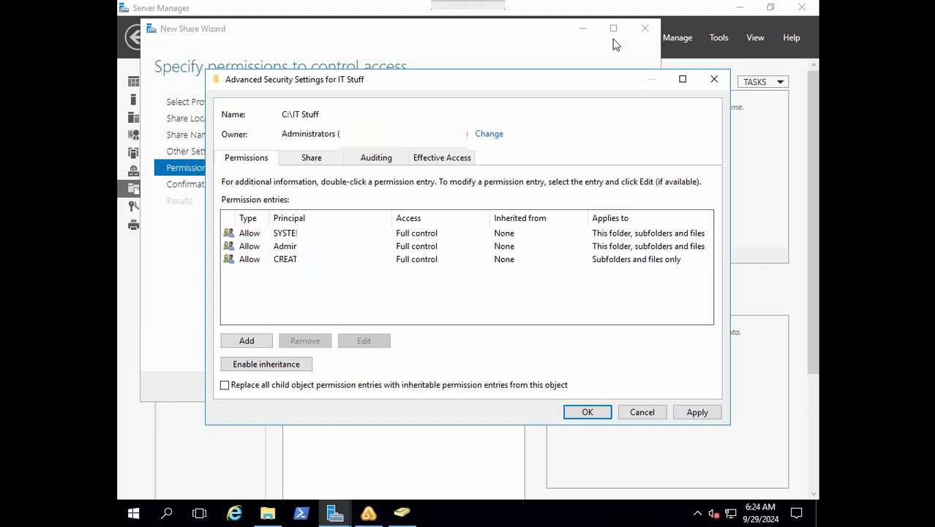
Step: Start a new permission entry for the IT Stuff folder and try to look up IT as its principal
left_click(265, 347)
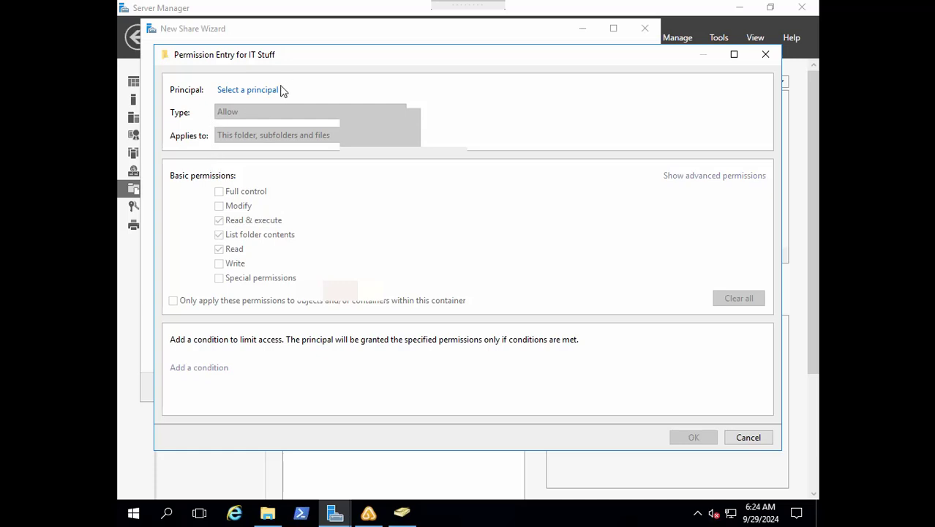
left_click(238, 91)
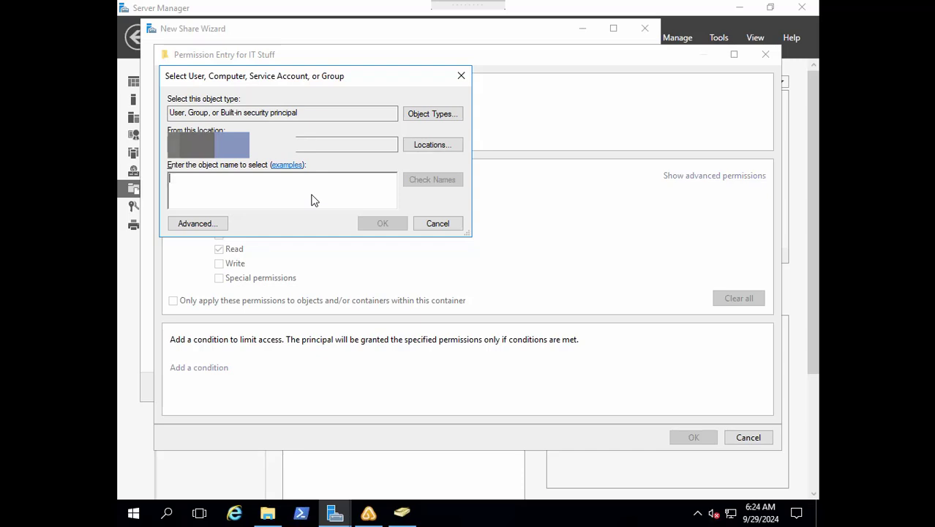
type("IT")
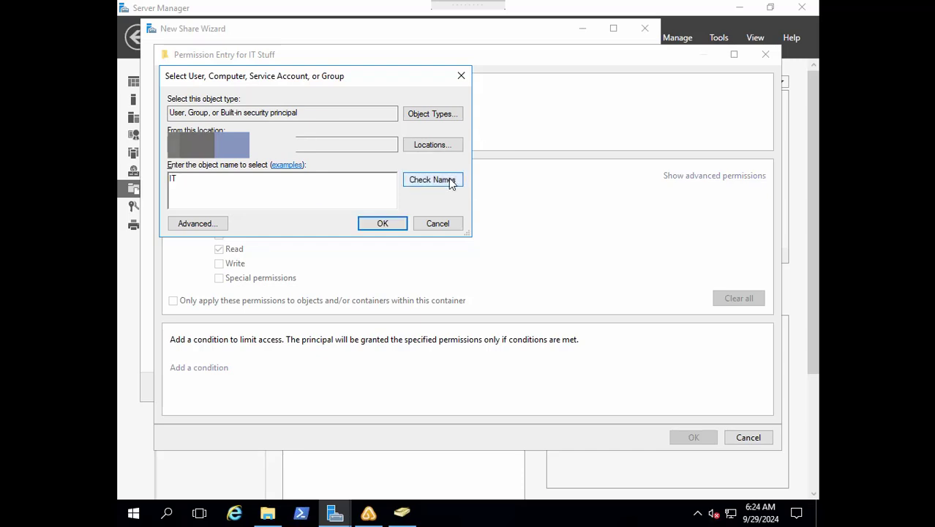
left_click(448, 180)
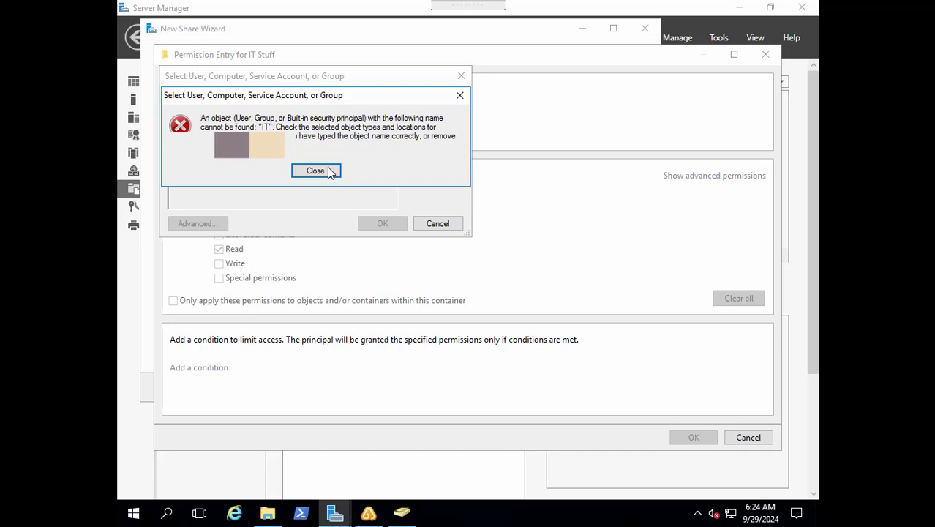
left_click(330, 172)
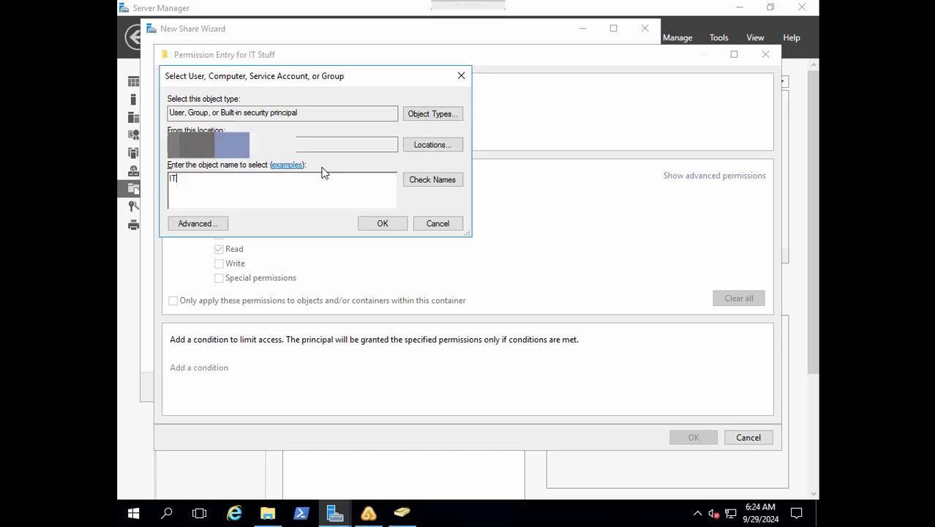
Step: Switch to Active Directory Users and Computers and create a global security group named IT Service in the IT Service organizational unit
left_click(399, 516)
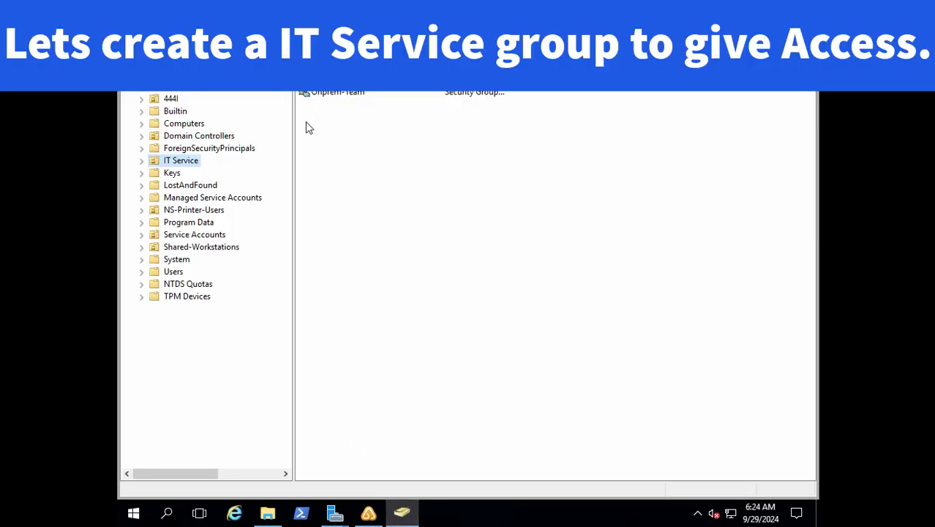
right_click(338, 153)
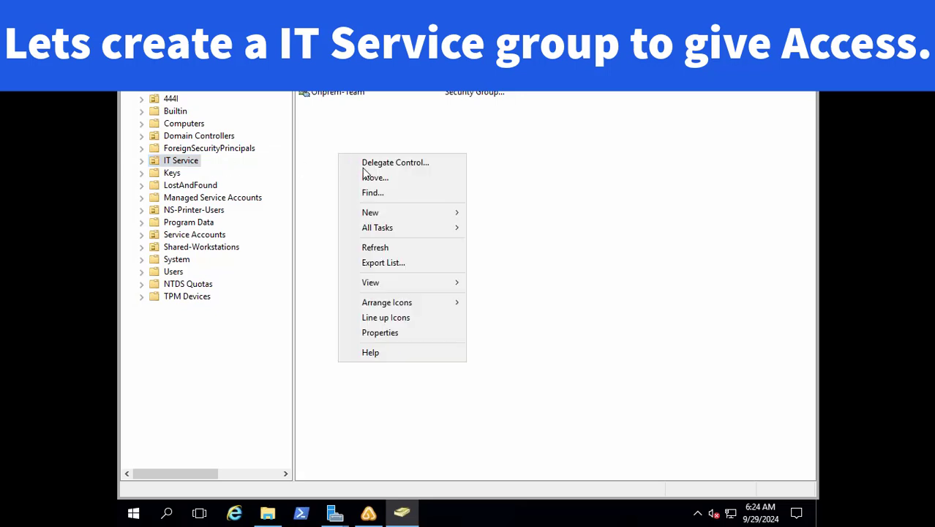
mouse_move(396, 209)
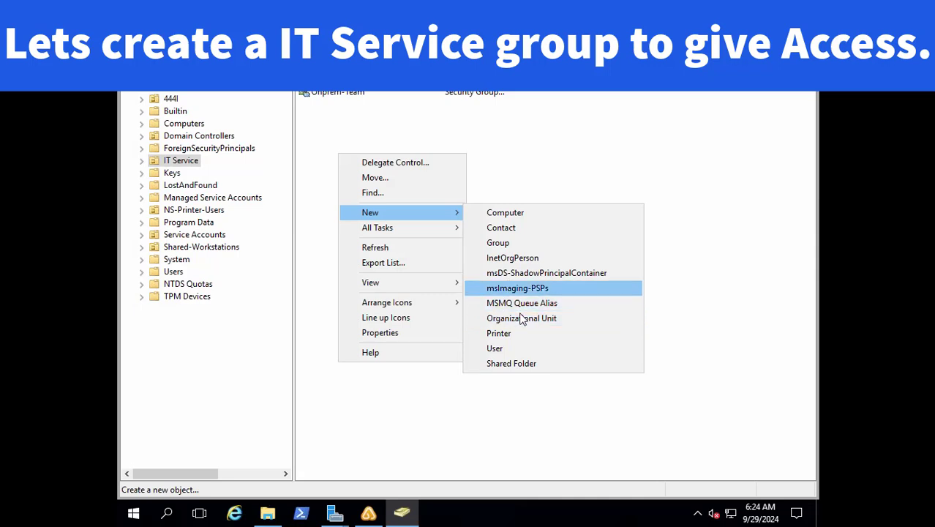
left_click(511, 244)
type("IT Service")
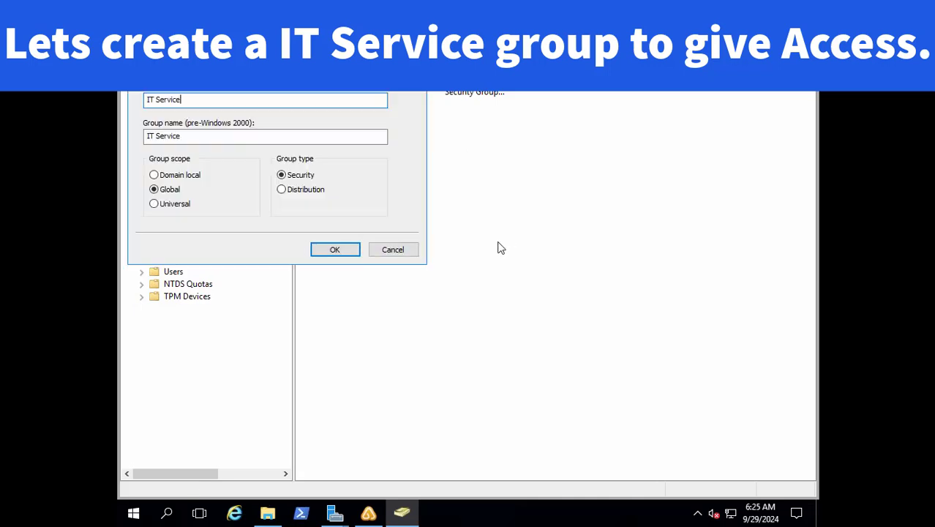
left_click(323, 257)
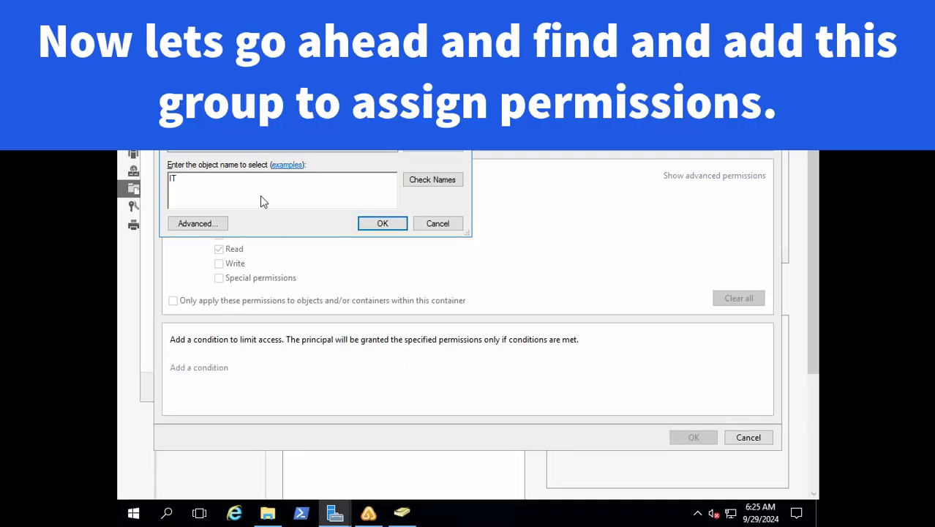
Step: Select the IT Service group as the principal of the IT Stuff permission entry and allow it Full control
type("IT")
left_click(433, 181)
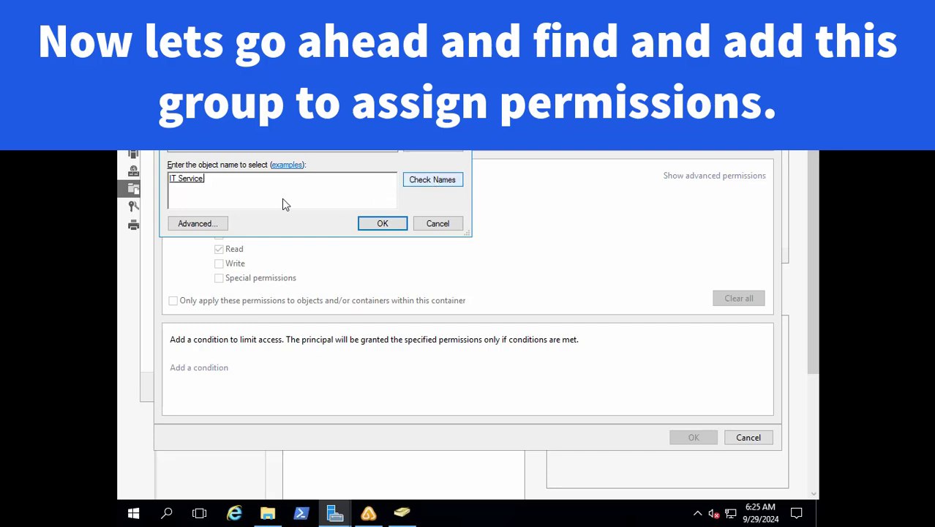
left_click(377, 223)
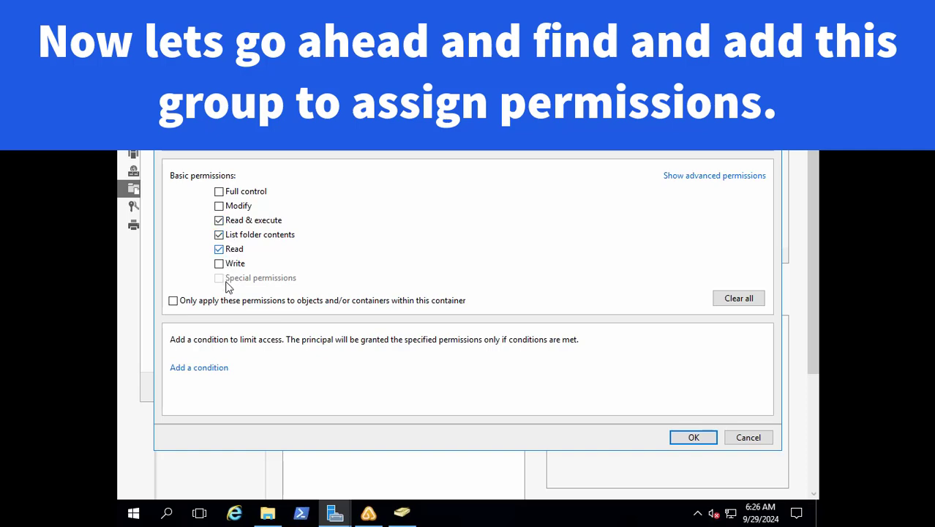
left_click(219, 192)
left_click(219, 191)
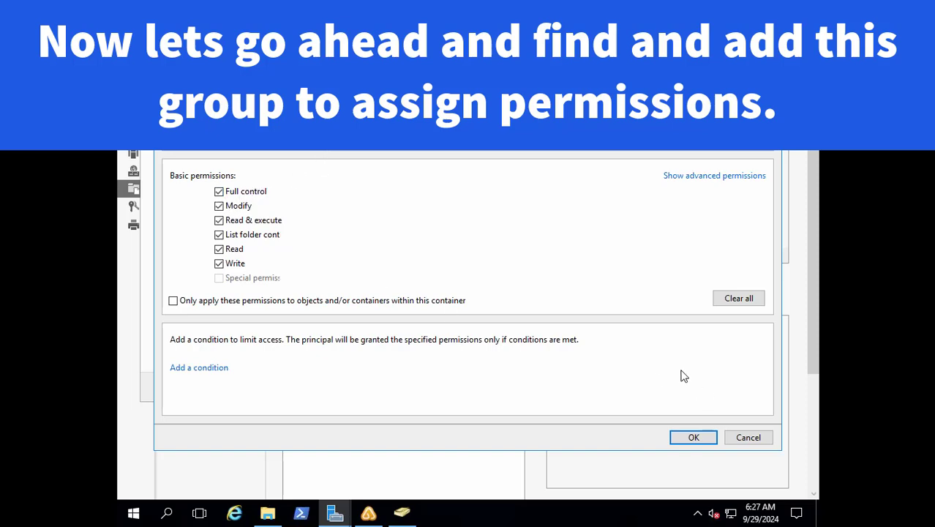
left_click(693, 442)
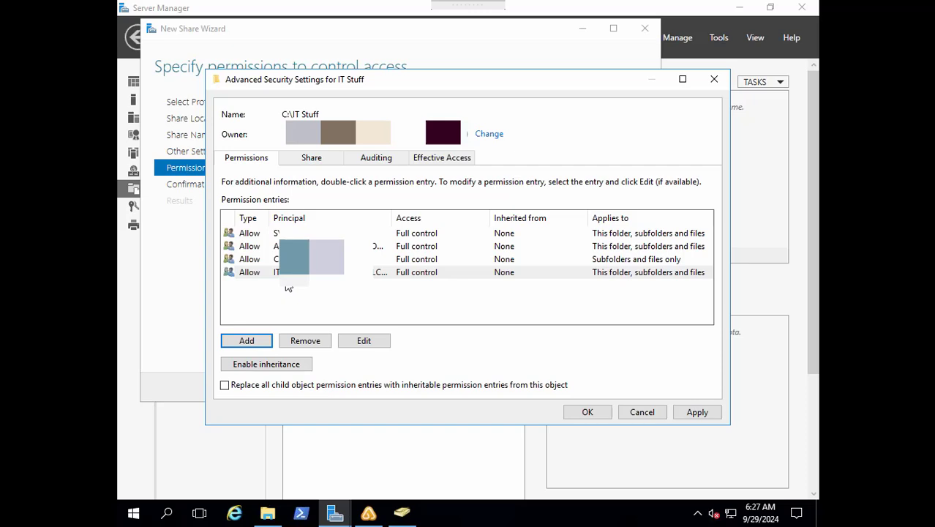
Step: Apply the IT Stuff folder permissions, create the share with the chosen settings, and close the wizard
left_click(697, 412)
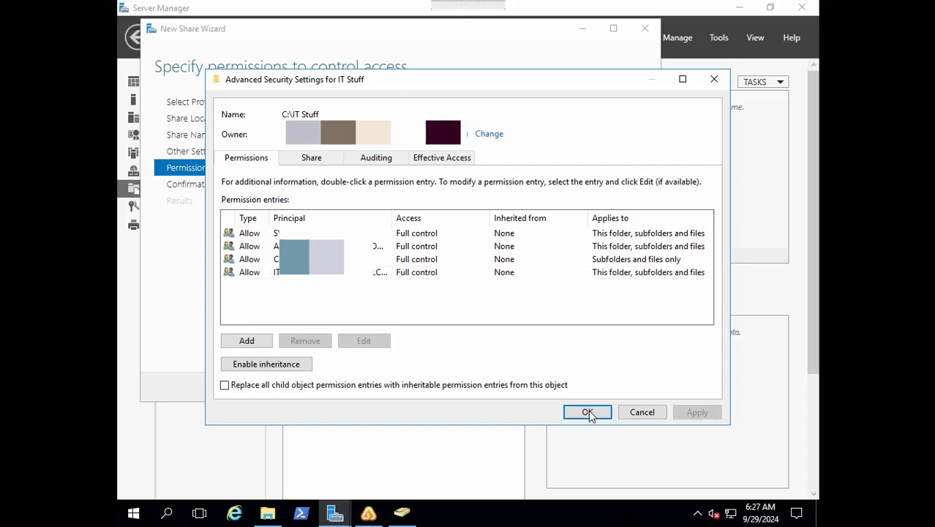
left_click(588, 413)
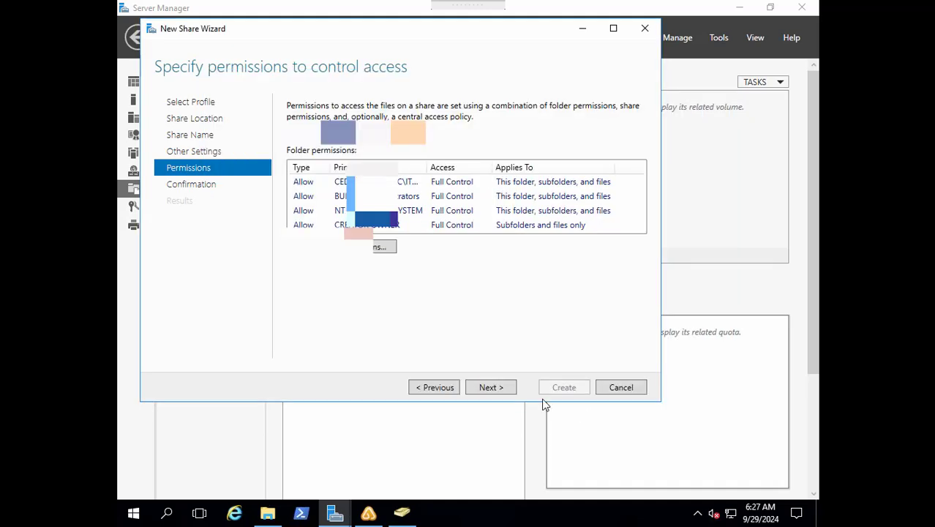
left_click(501, 386)
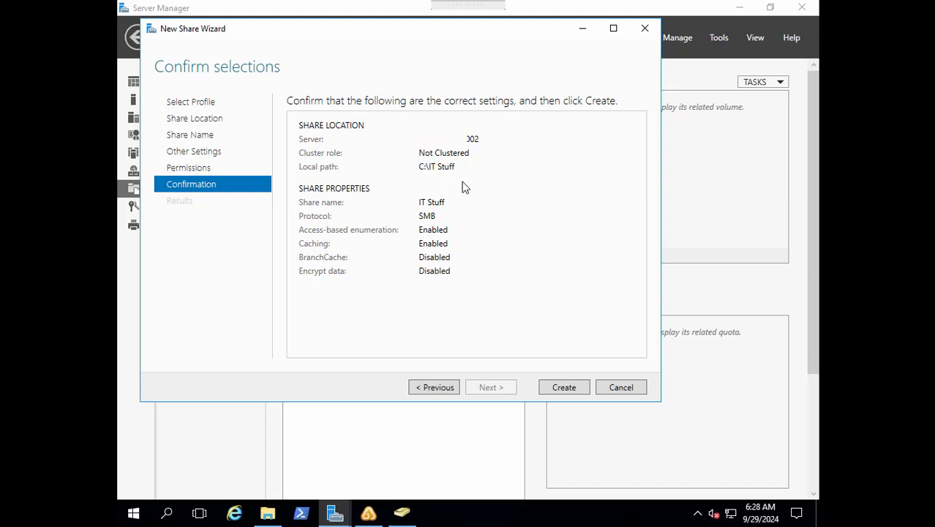
left_click(564, 388)
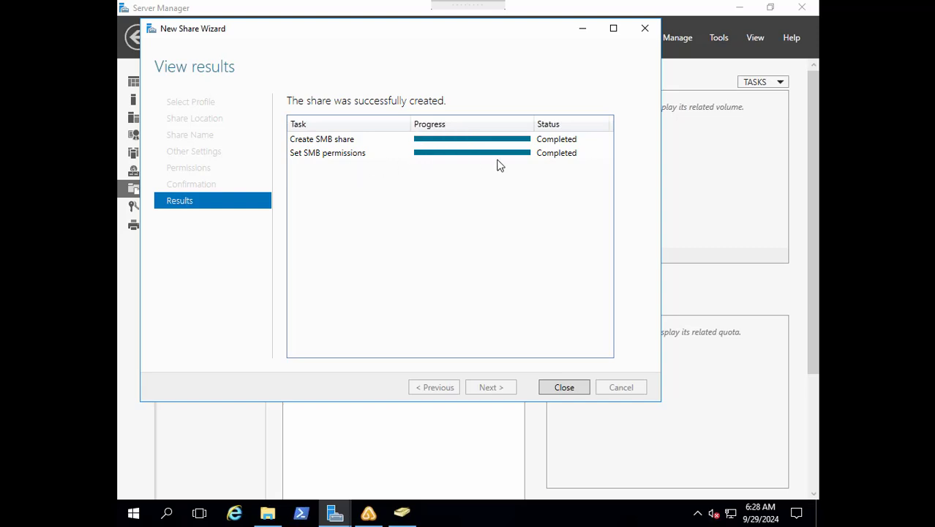
left_click(570, 389)
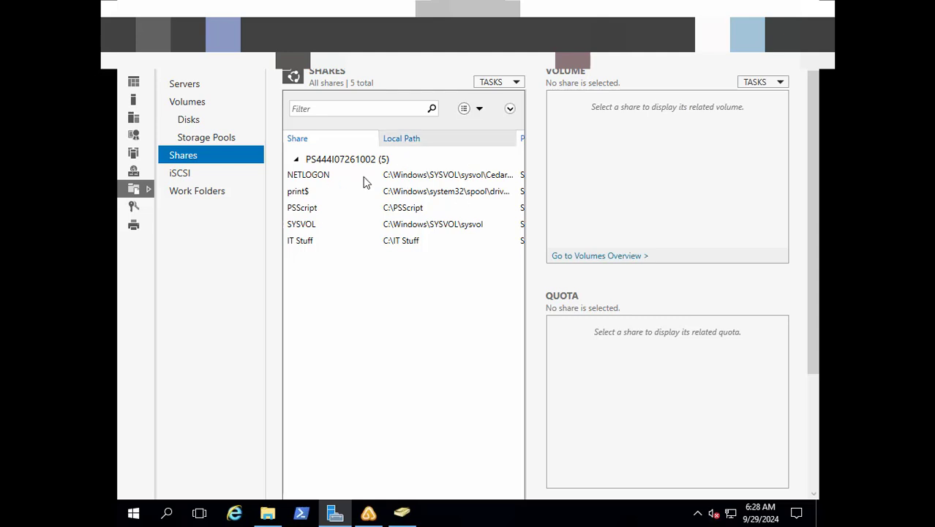
Step: Select the IT Stuff share in the shares list and review its local path, protocol and availability type
mouse_move(467, 6)
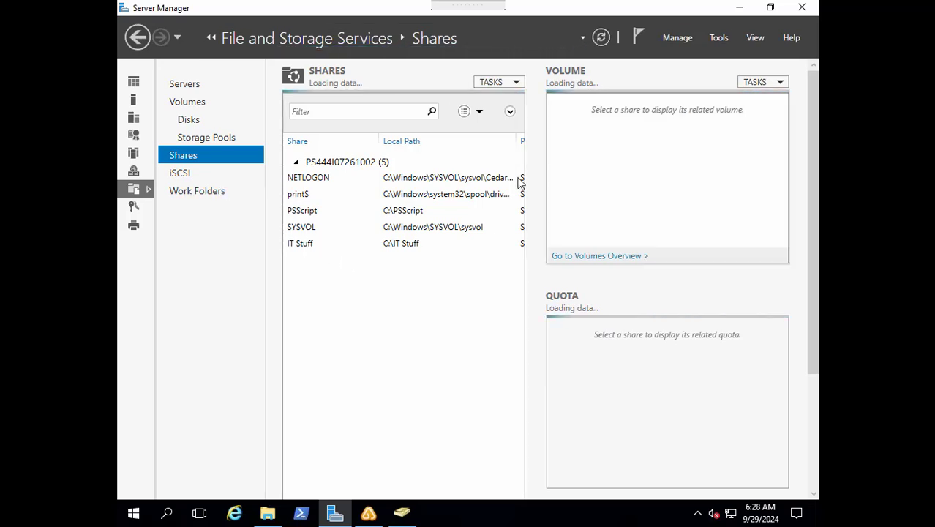
left_click(475, 246)
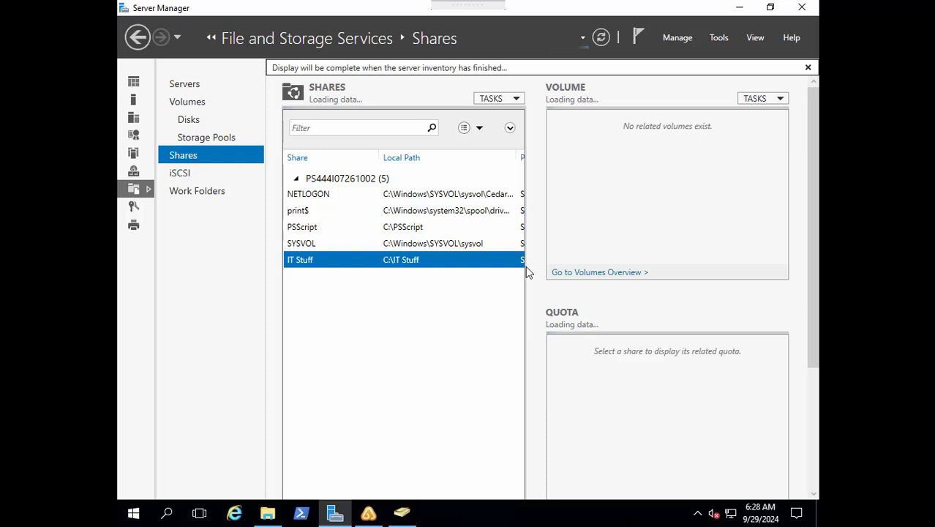
scroll(495, 261, "right", 3)
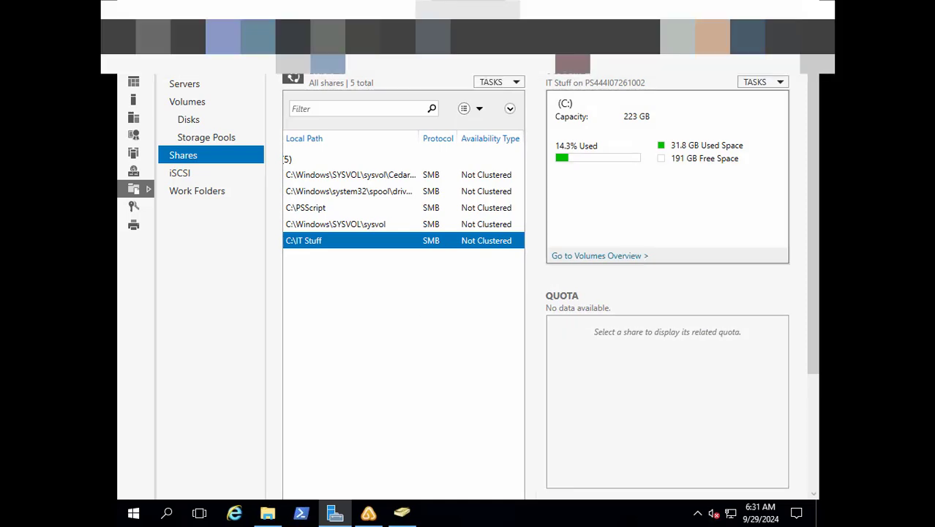
Step: Enter the sample network path \\Servername\PathToSharedFolder in Windows search and try to run it
left_click(743, 9)
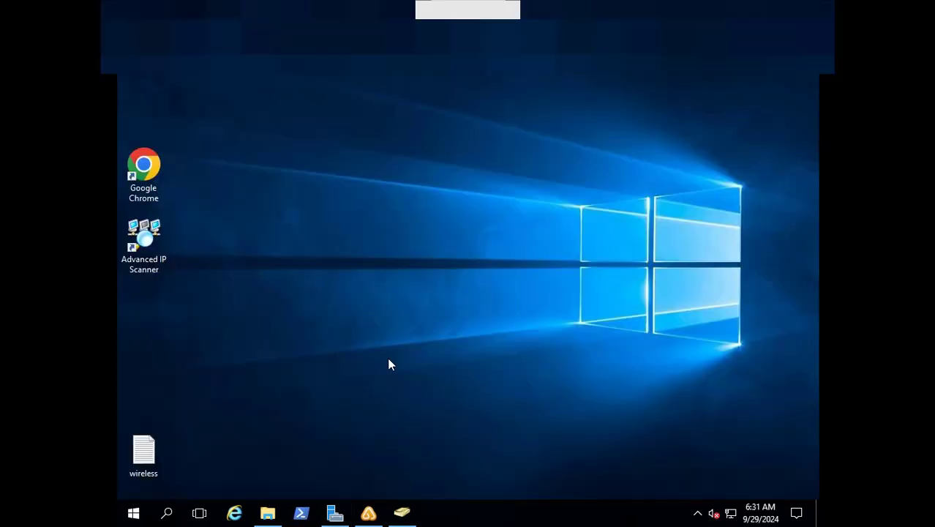
left_click(167, 513)
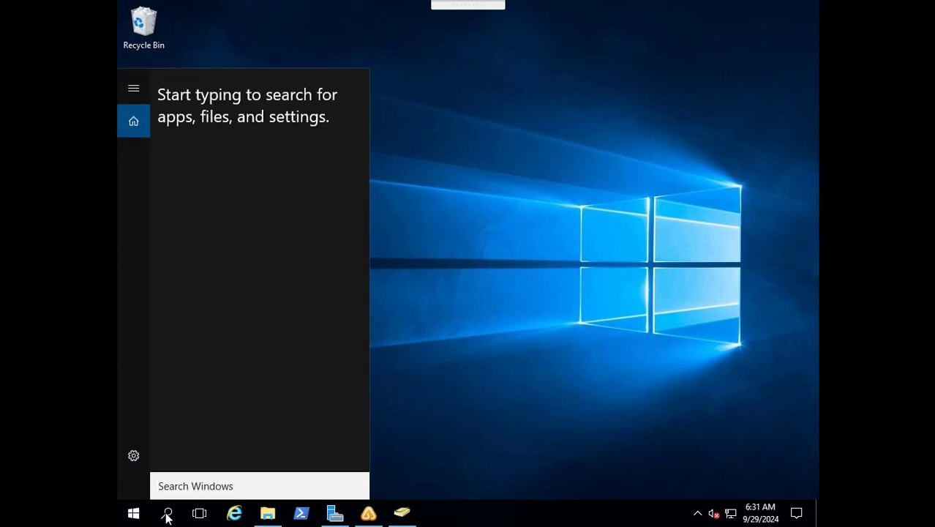
type("\\\\")
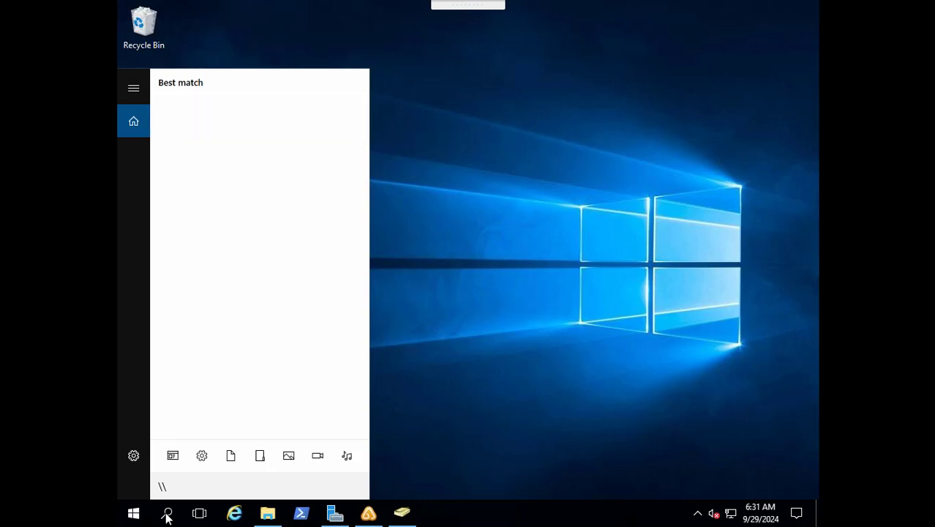
type("Servername")
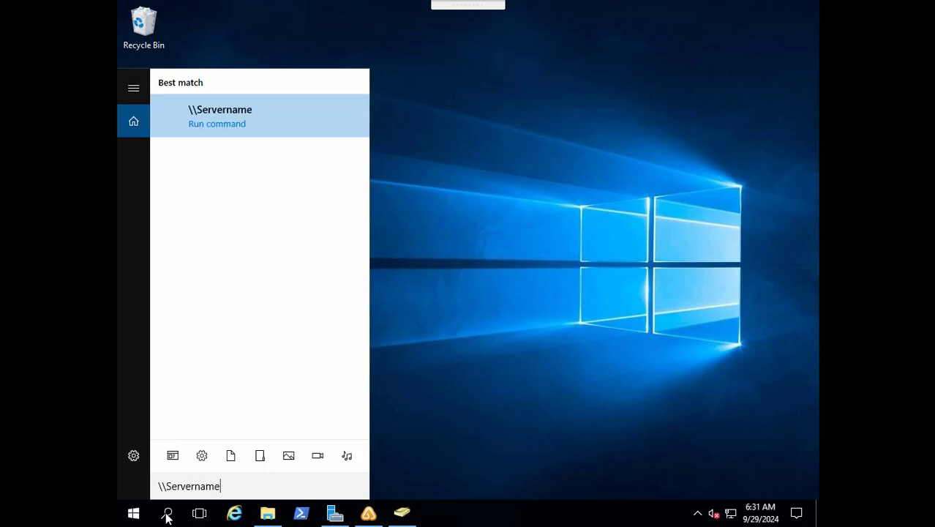
type("\\PathToSharedFolder")
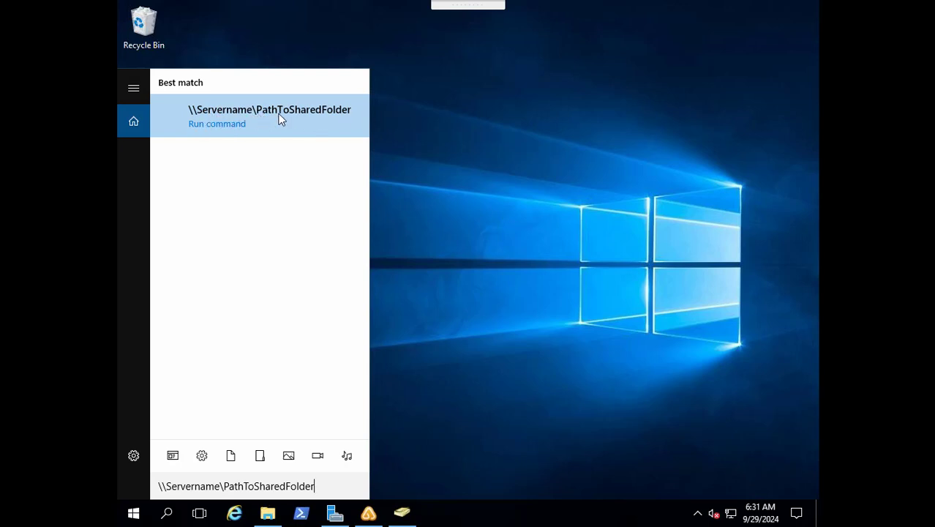
key("Return")
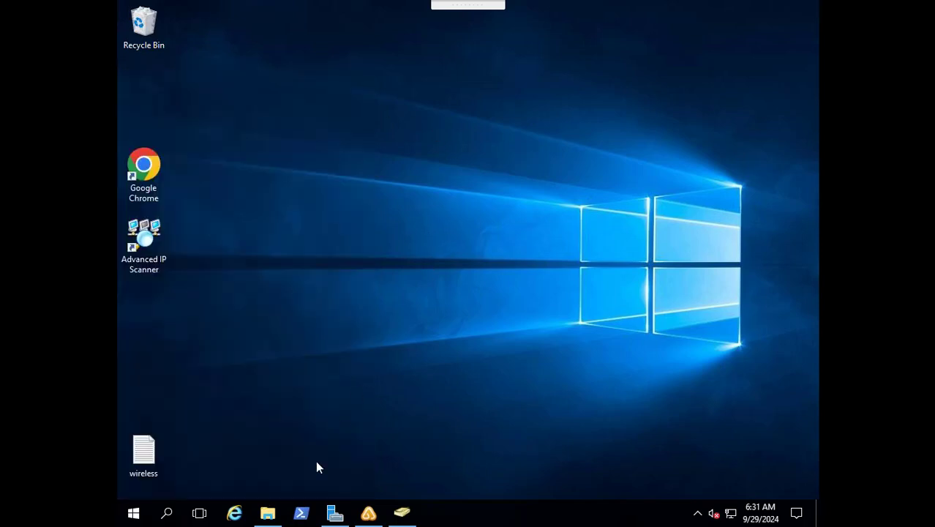
Step: Check the network path in the sharing properties of the C:\IT Stuff folder in File Explorer and return to Server Manager
left_click(272, 512)
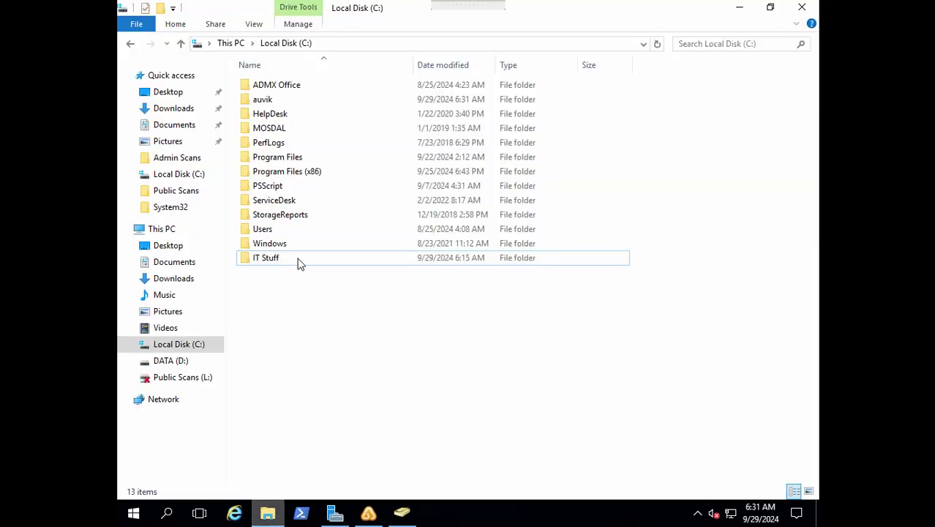
right_click(271, 261)
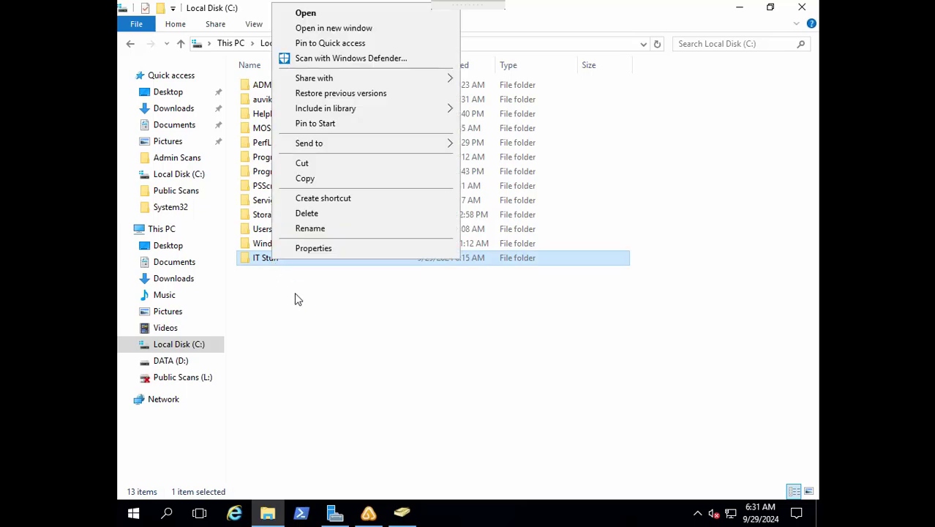
left_click(315, 249)
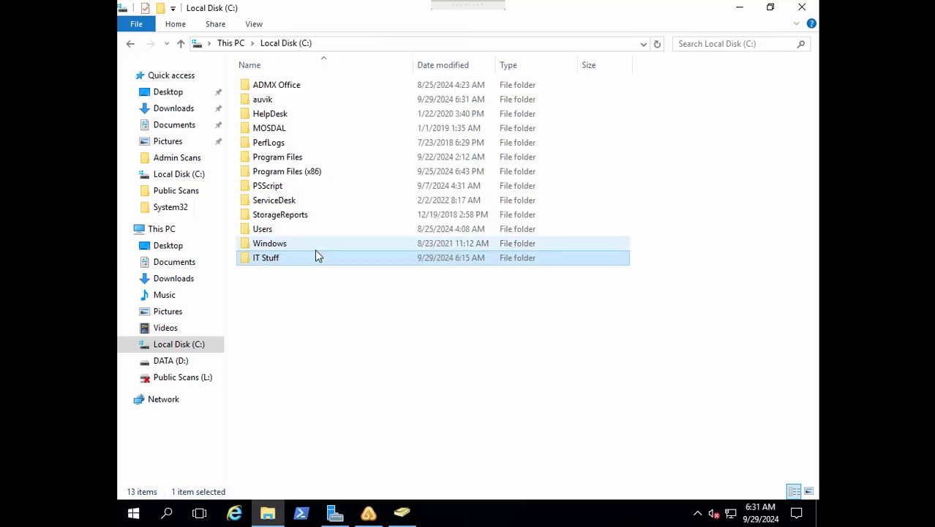
left_click(393, 171)
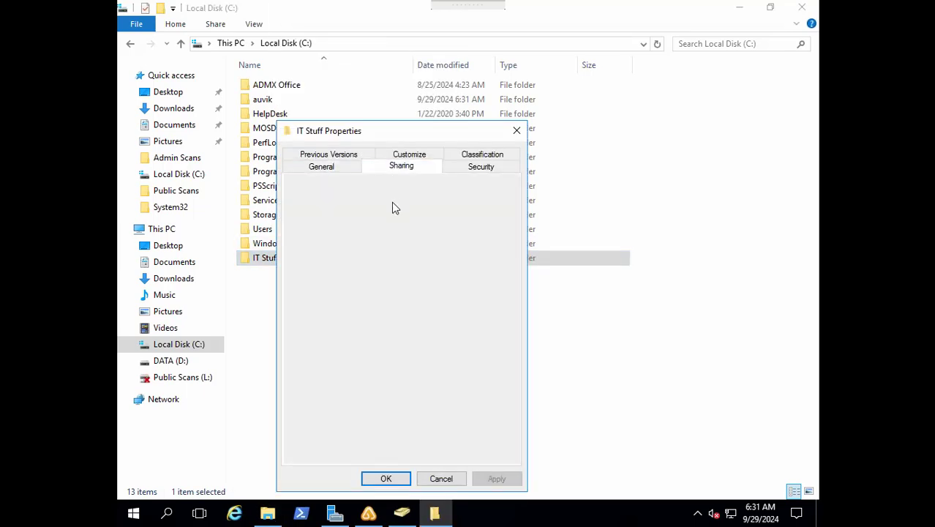
left_click_drag(389, 241, 297, 241)
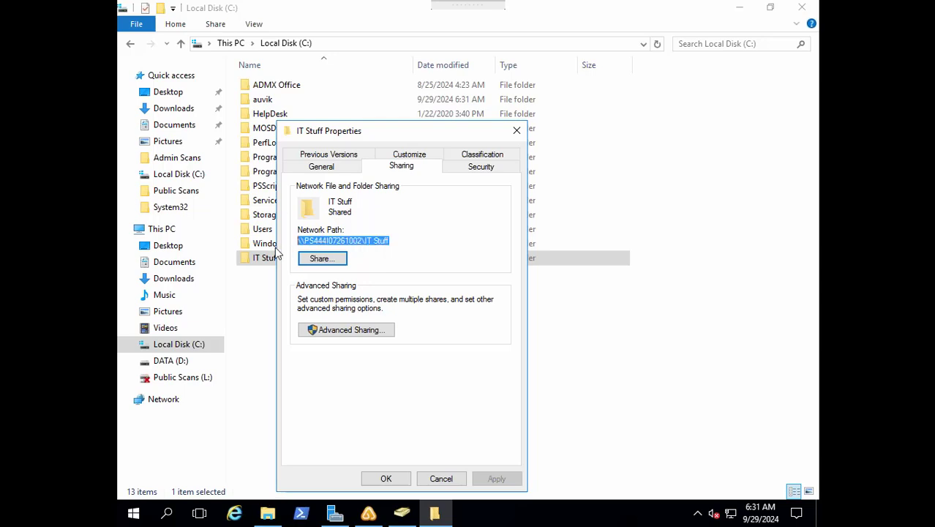
left_click(517, 134)
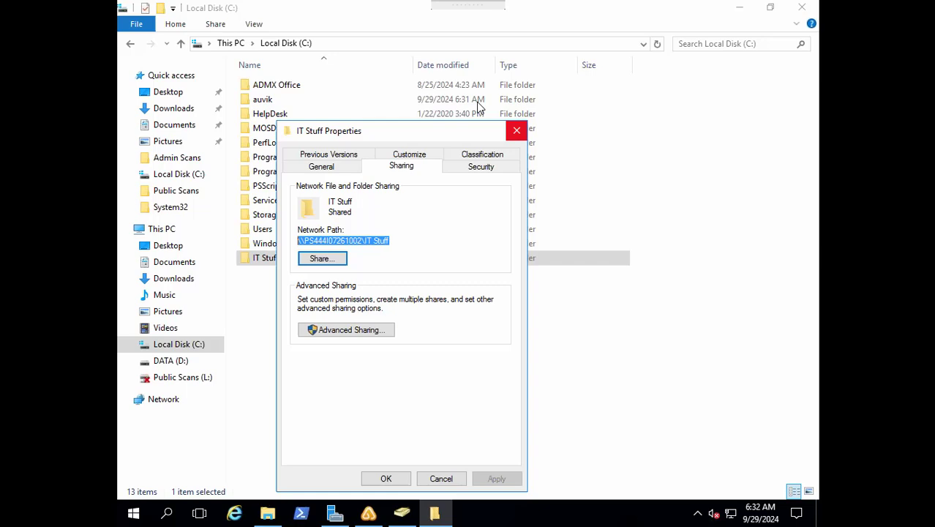
left_click(336, 515)
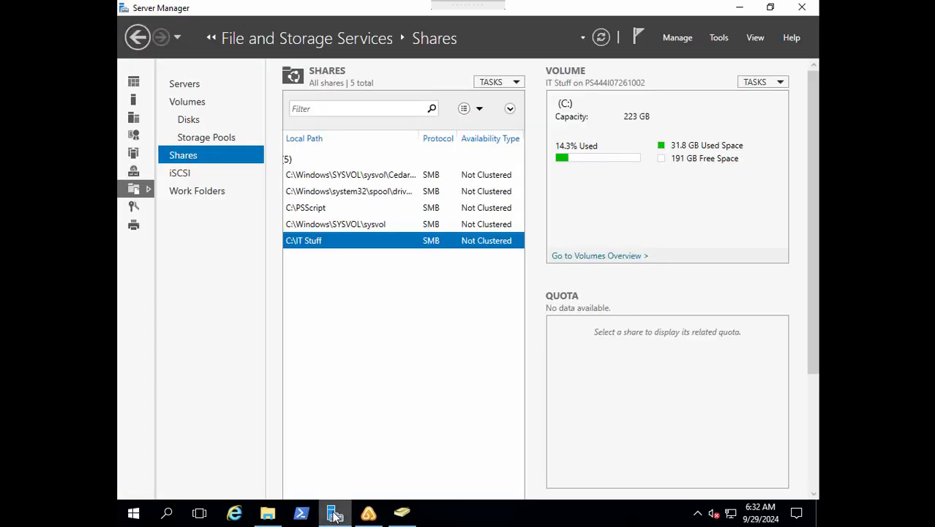